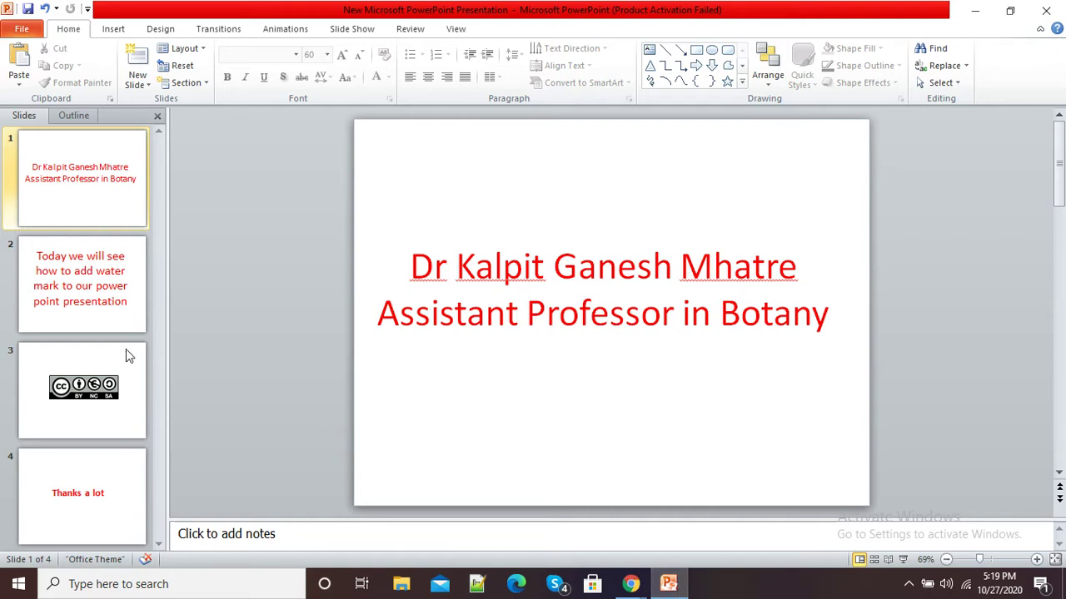
Open the presentation's Slide Master view, starting from slide 1.
click(95, 174)
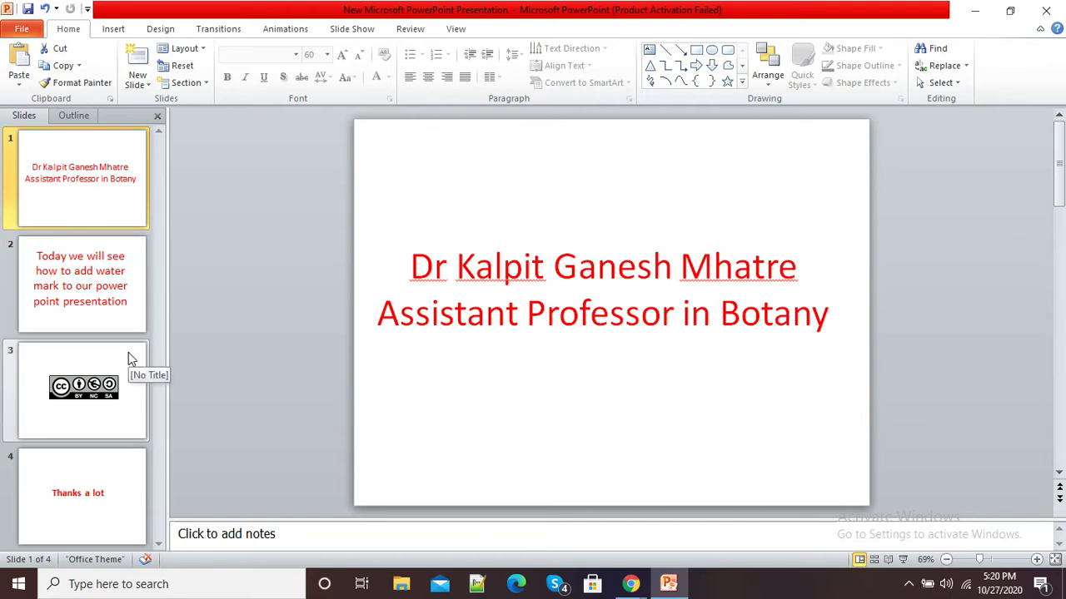
click(456, 30)
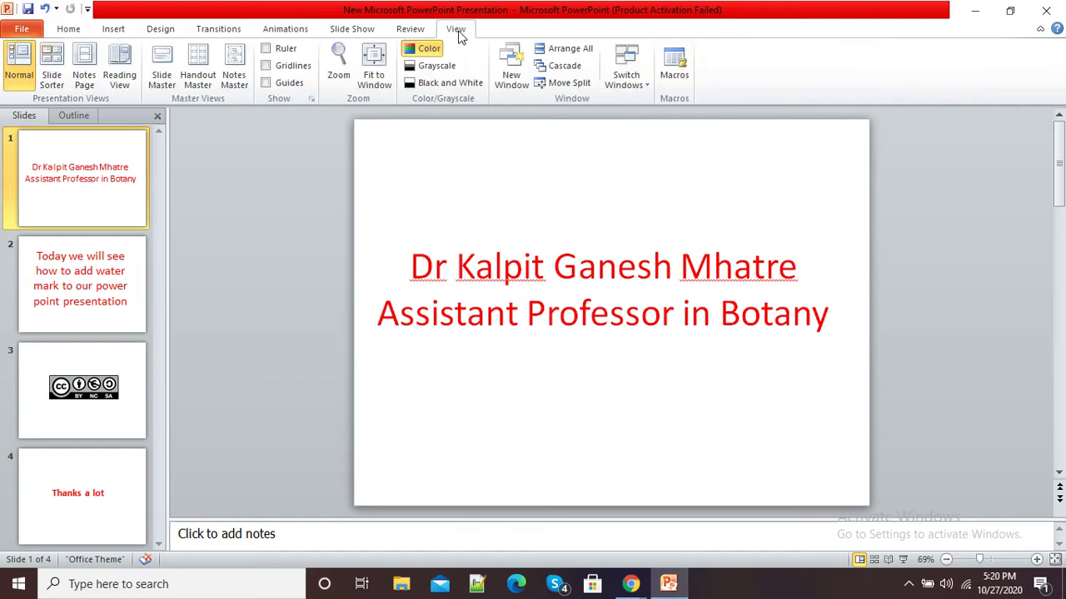
click(159, 75)
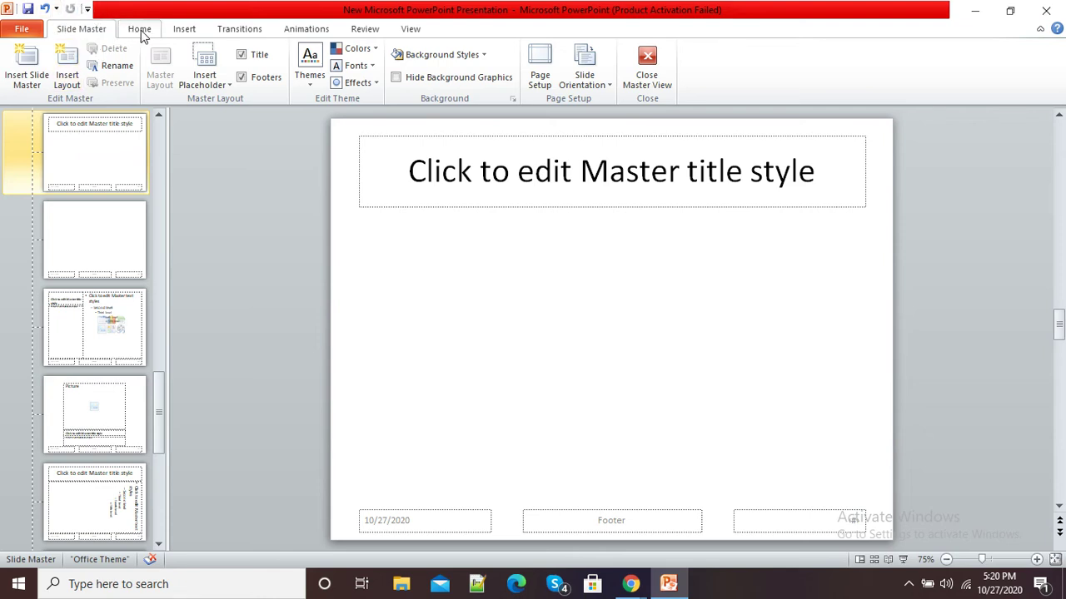
Insert a solid blue WordArt on the title-only layout and enter the presenter's full name as its text.
click(184, 29)
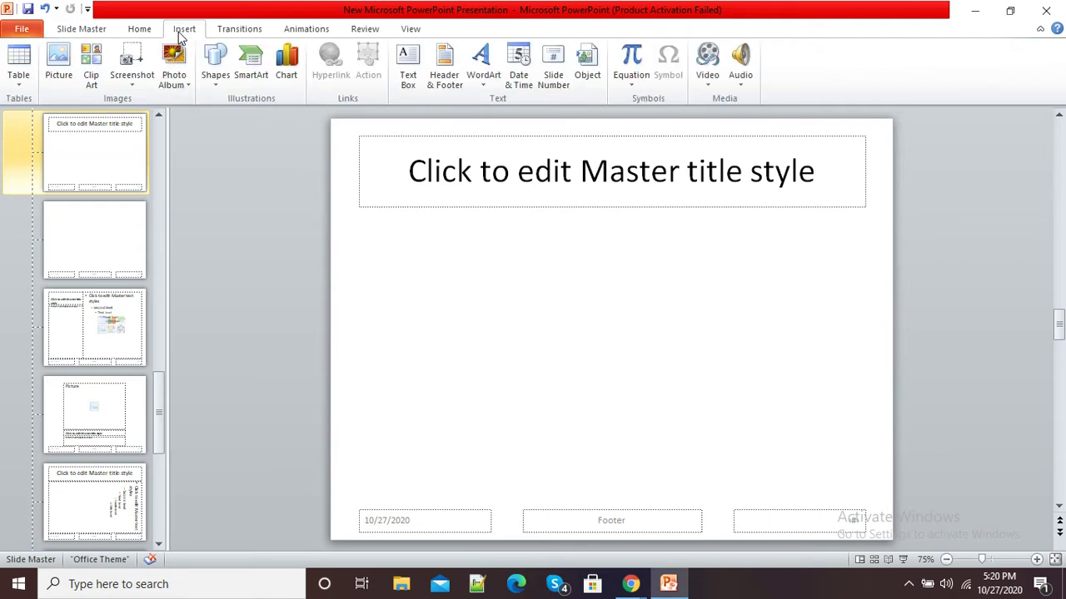
click(487, 86)
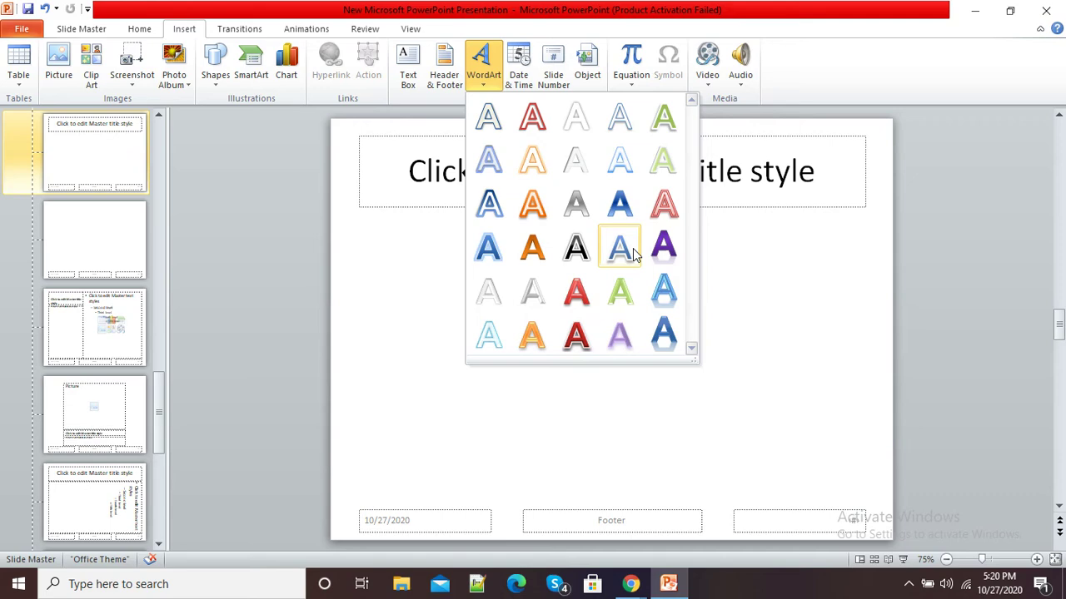
click(623, 205)
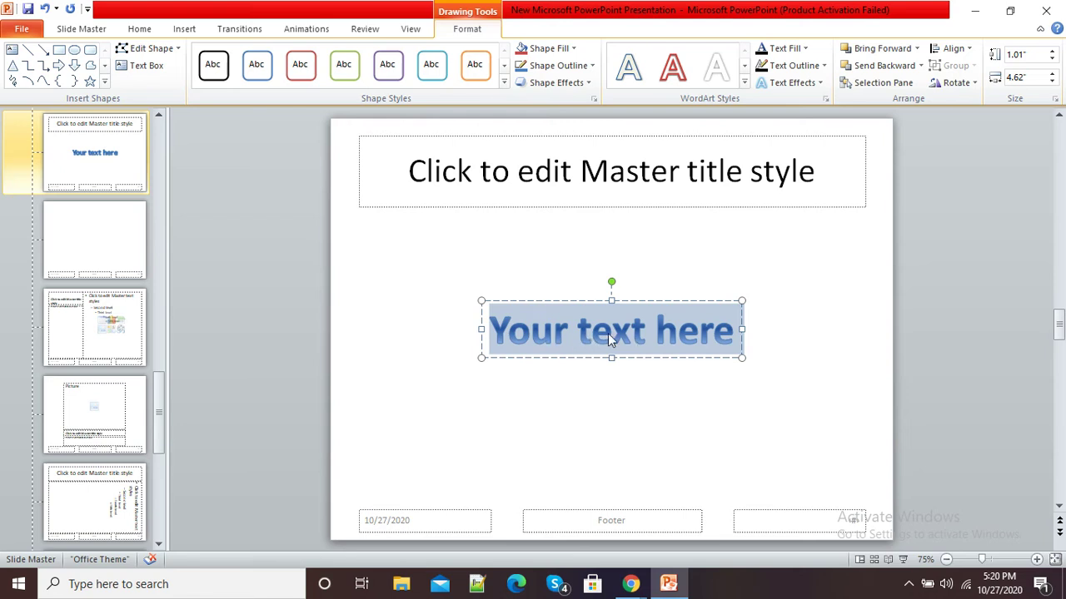
text(Kalpit)
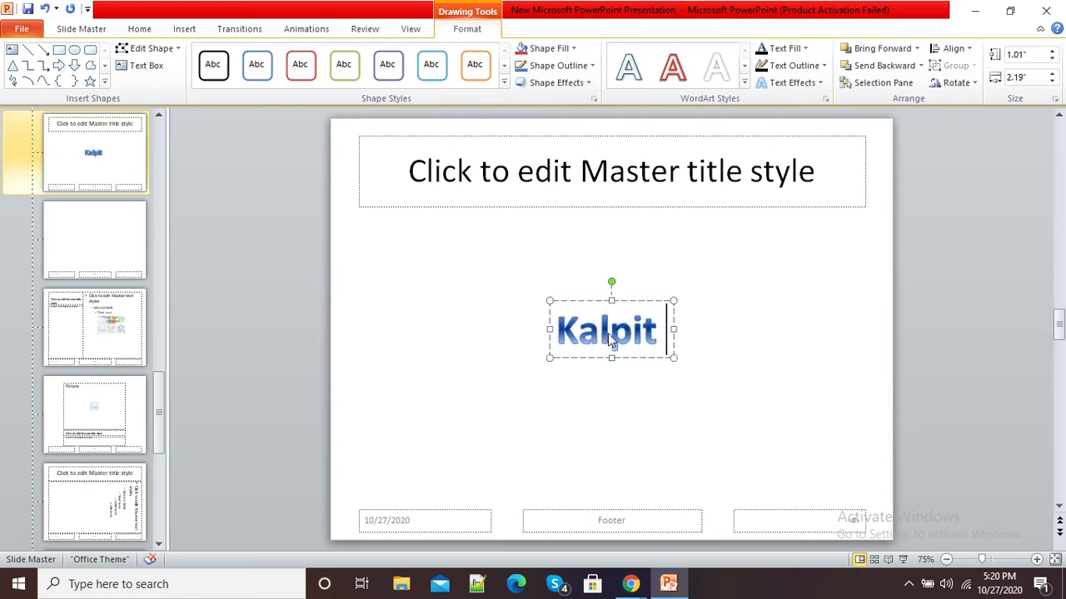
text( Ganesh Mh)
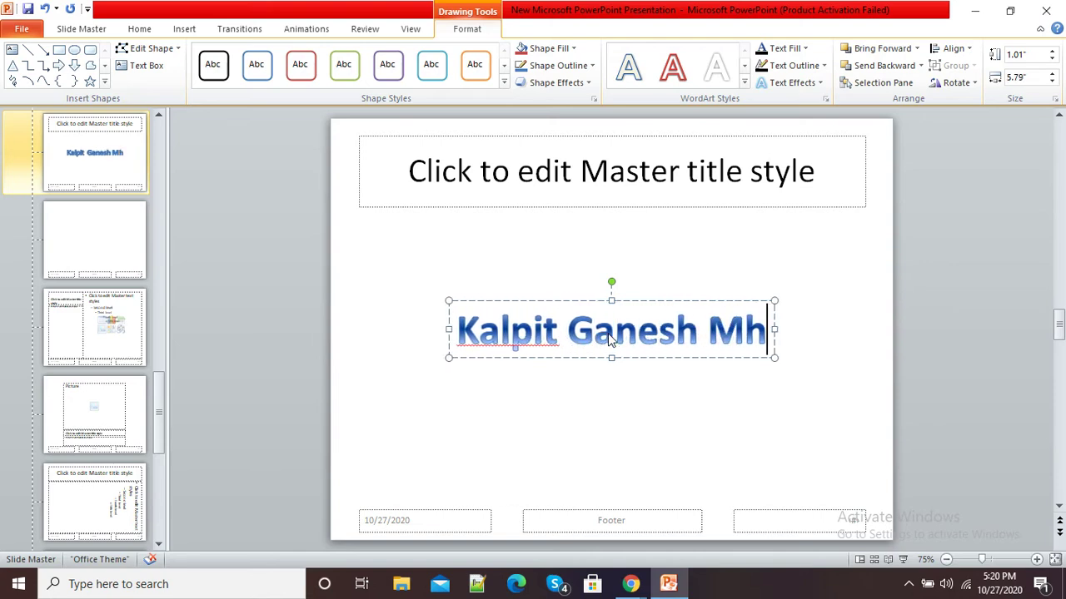
text(atre)
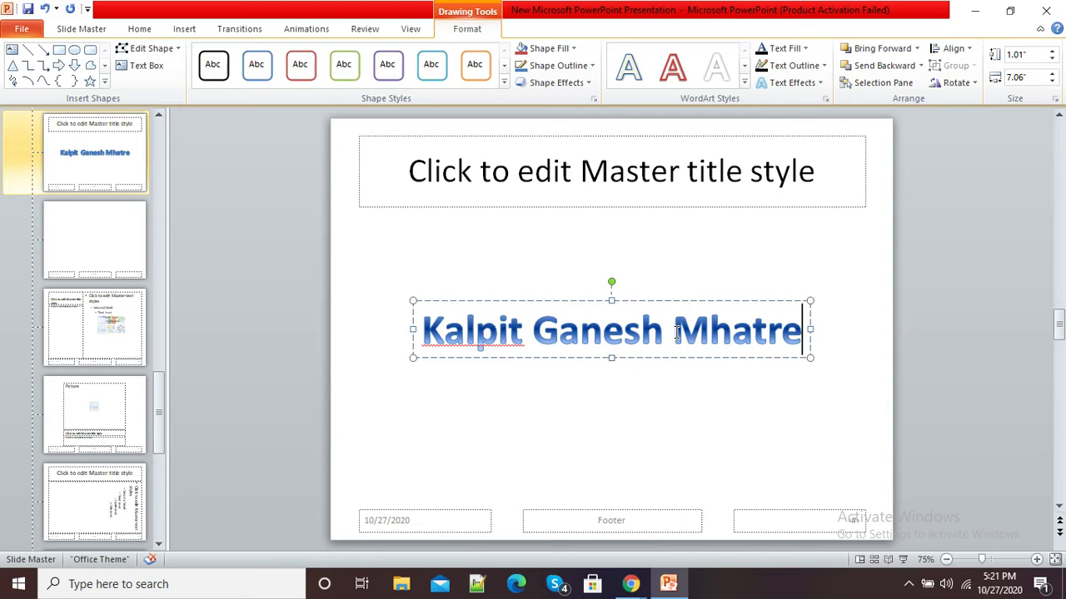
Change the font color of the entire WordArt text to the standard light blue.
click(712, 333)
key(ctrl+a)
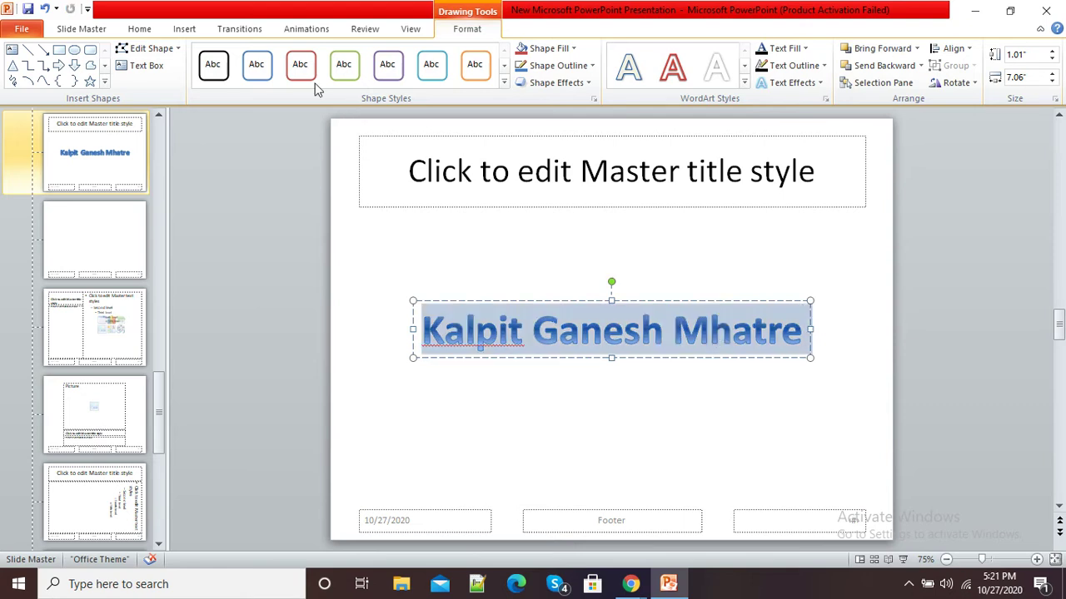
click(143, 29)
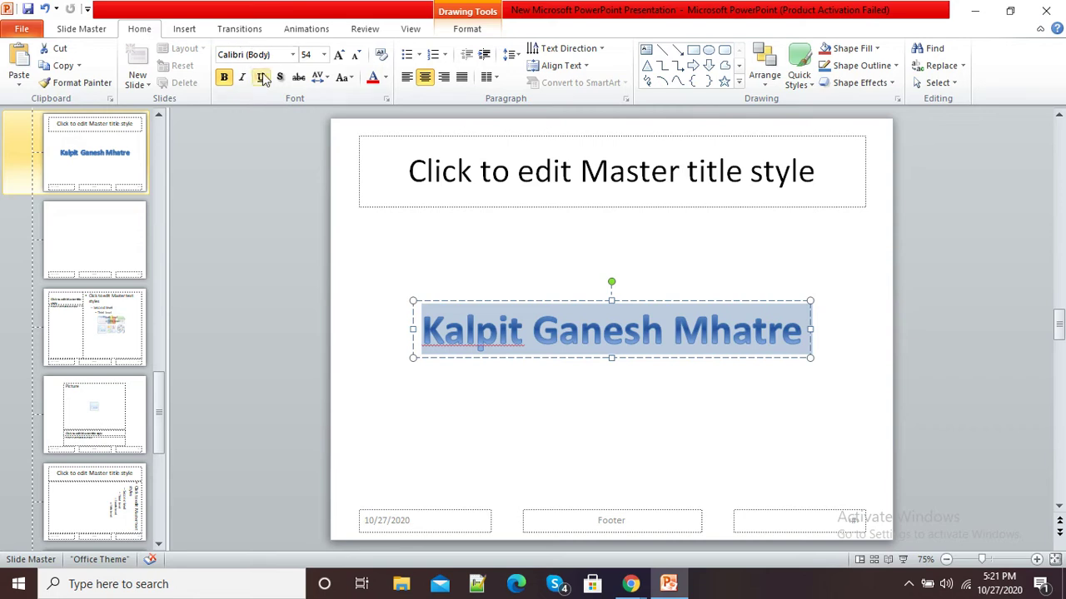
click(386, 78)
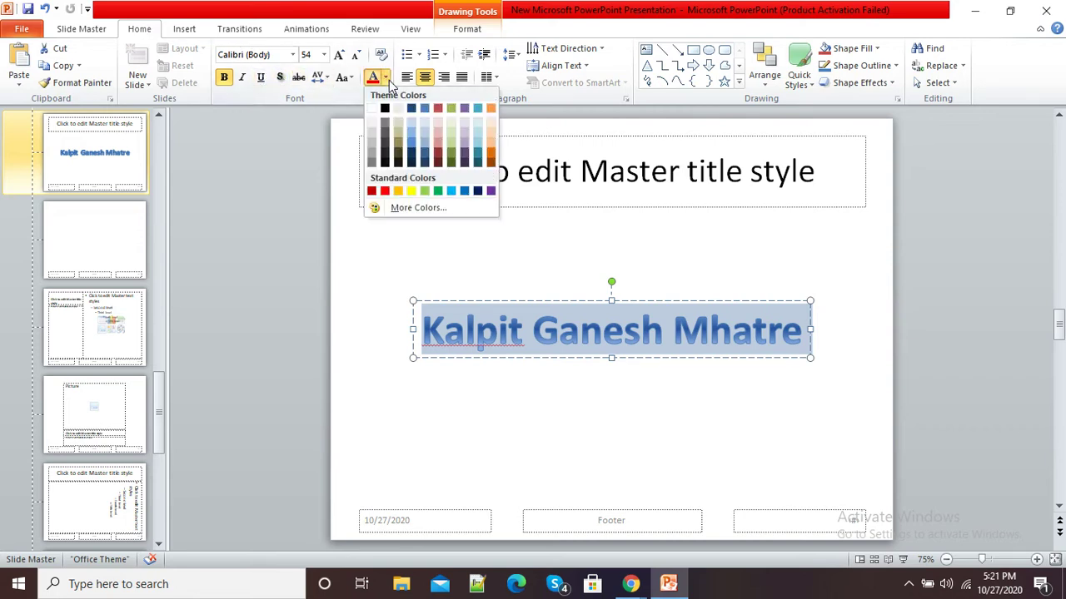
click(452, 191)
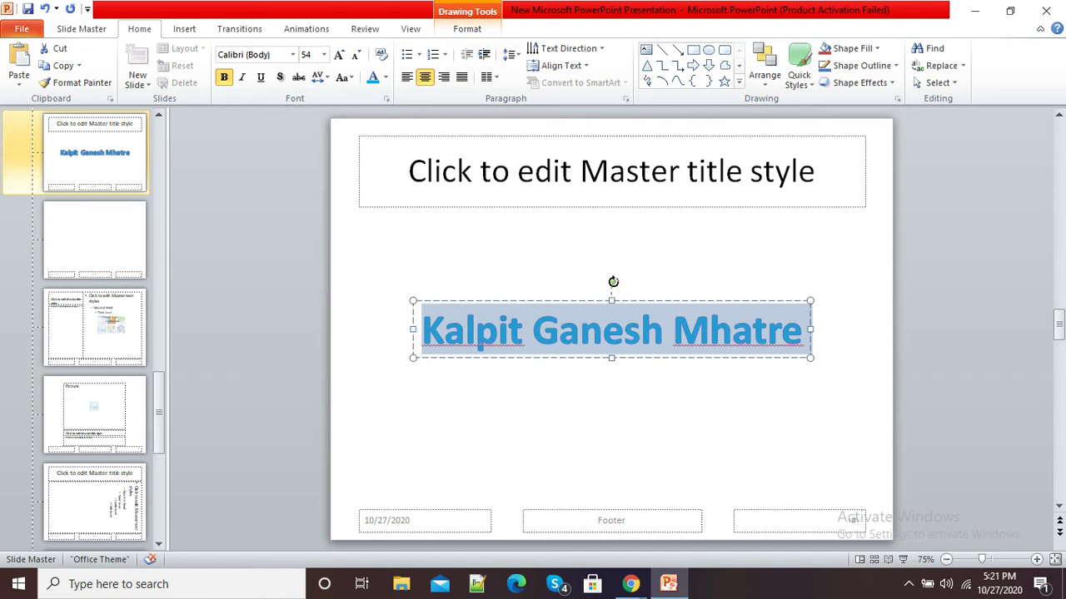
Tilt the WordArt counter-clockwise into a rising diagonal and widen its box to about 8.52".
drag(613, 282, 594, 281)
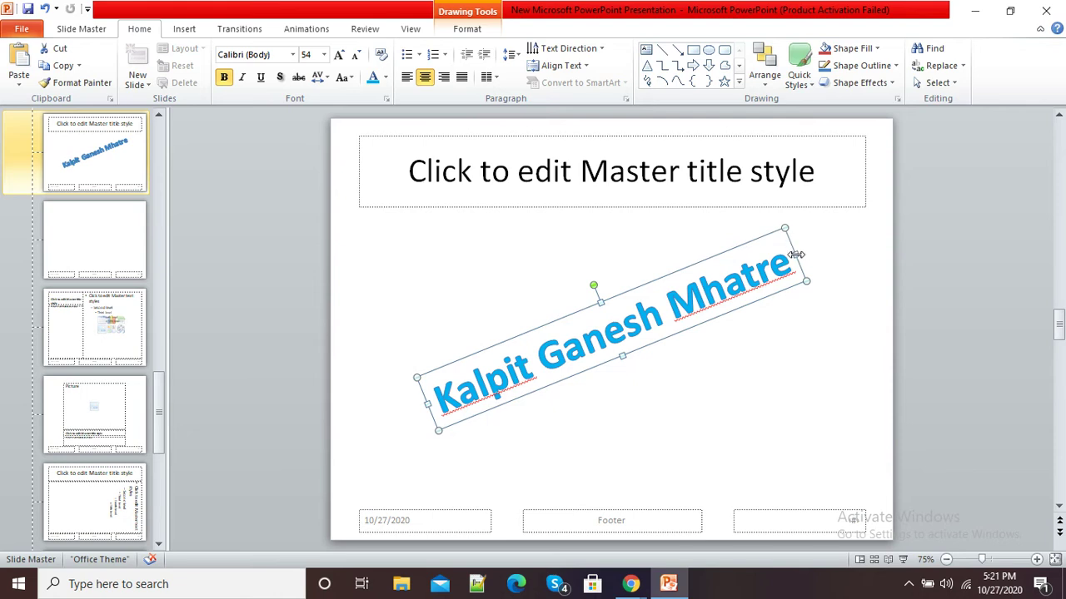
drag(796, 255, 829, 222)
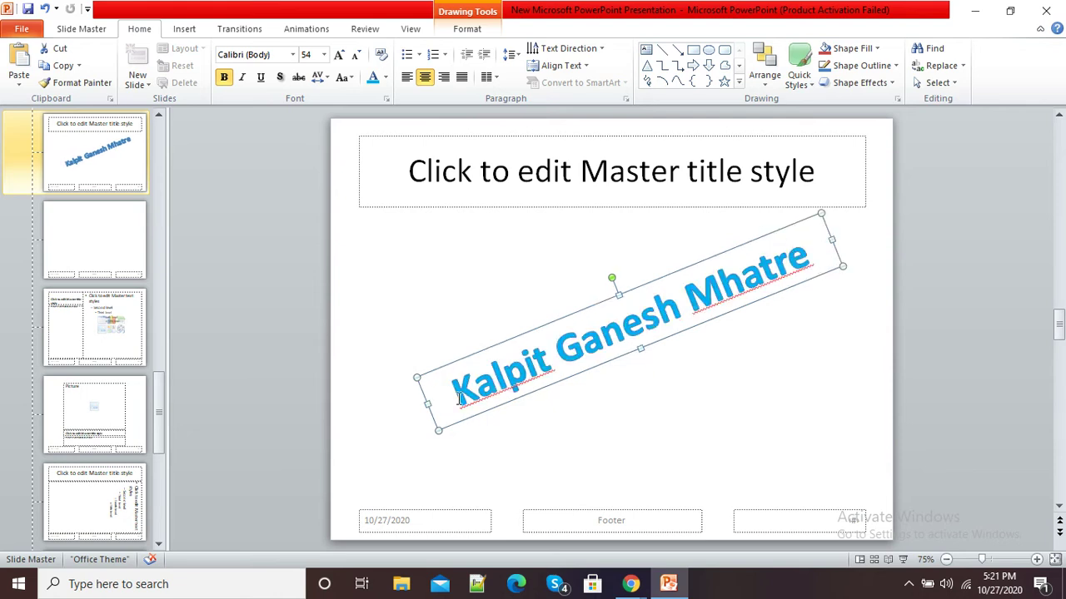
drag(426, 403, 404, 450)
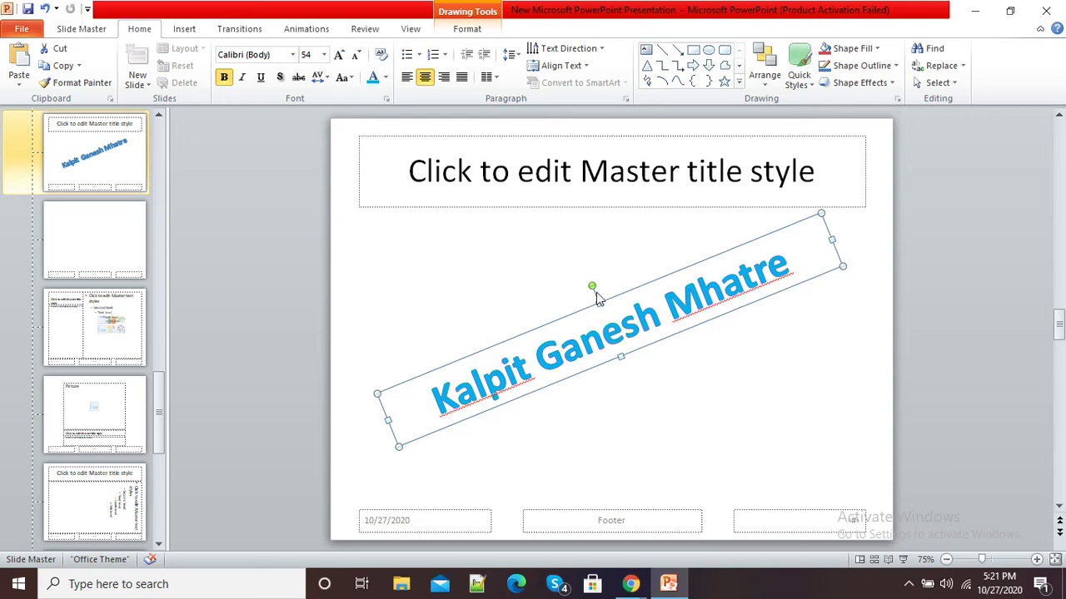
drag(592, 288, 593, 302)
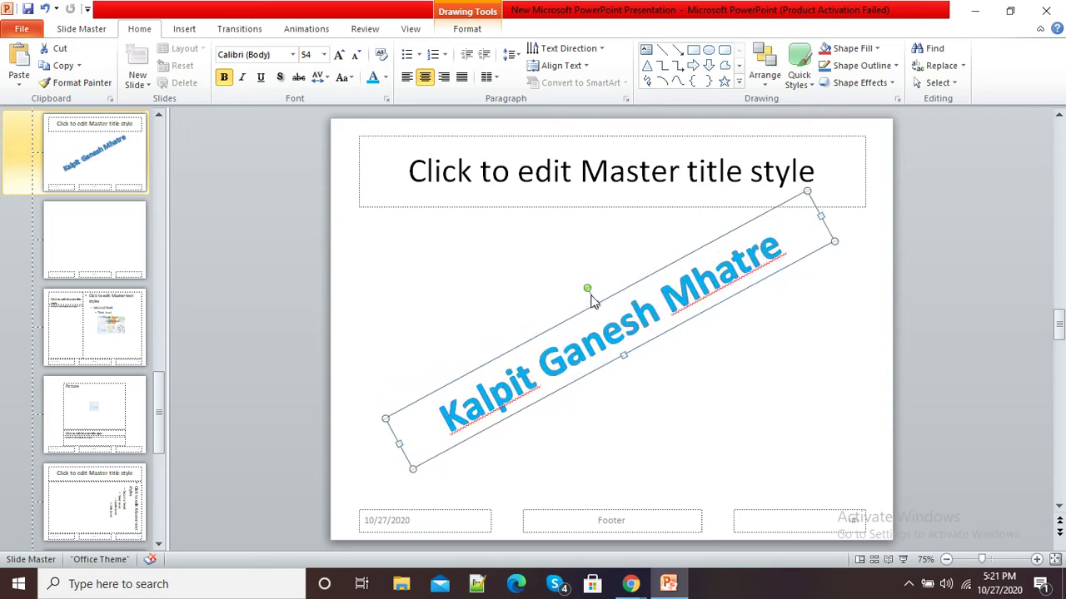
click(721, 400)
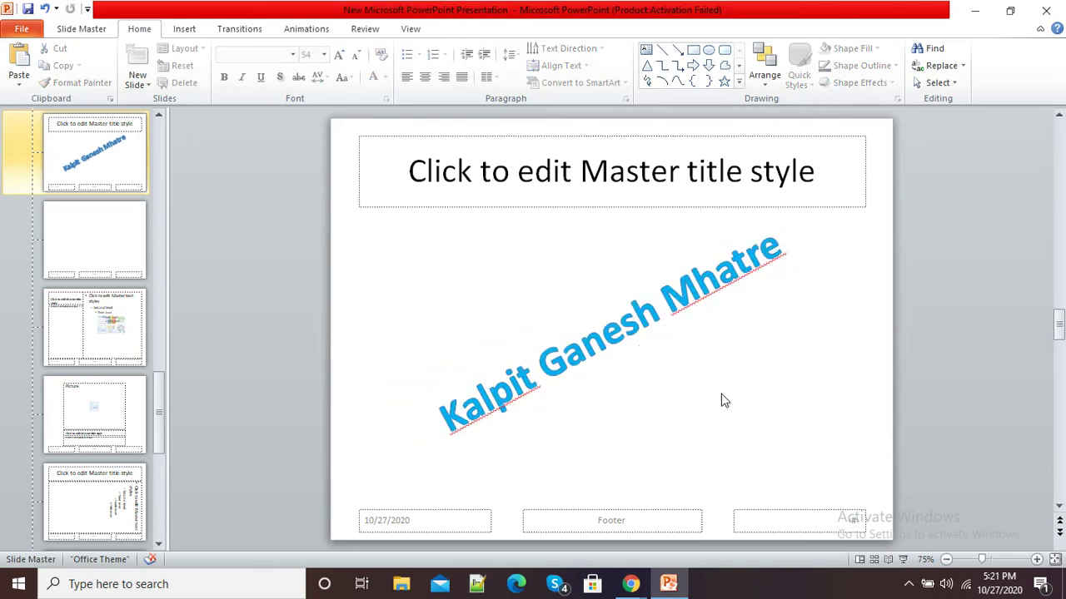
Send the diagonal WordArt backward in the layout's stacking order.
click(684, 296)
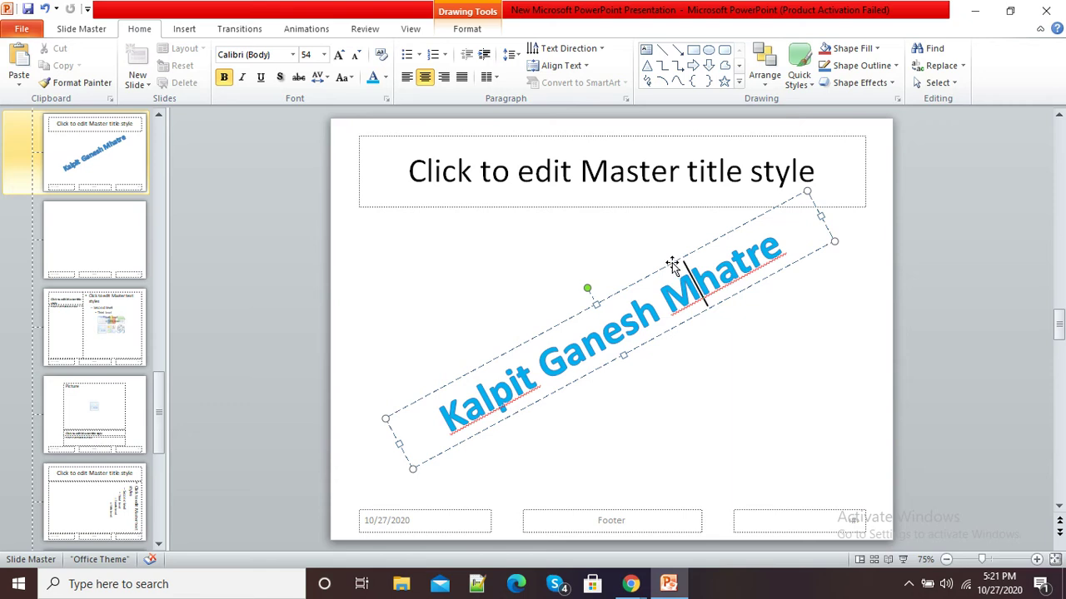
click(672, 264)
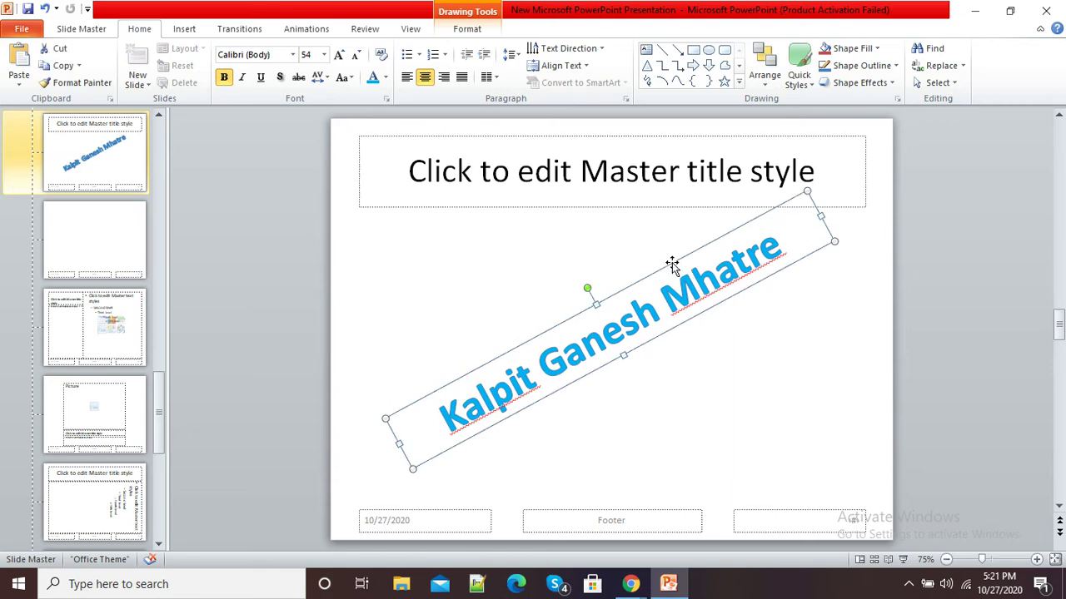
click(413, 31)
click(467, 32)
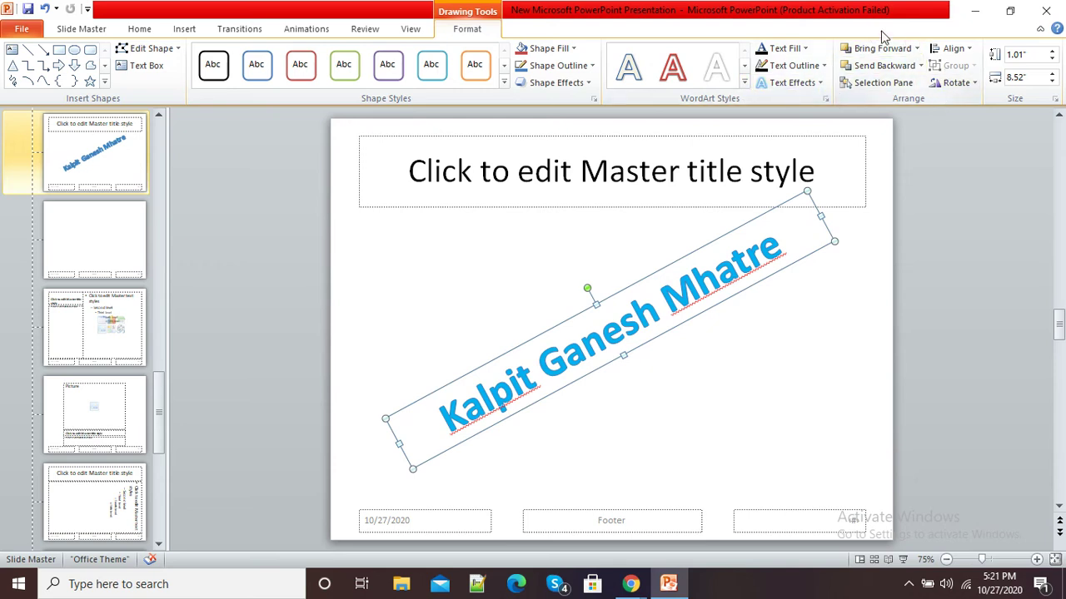
click(921, 66)
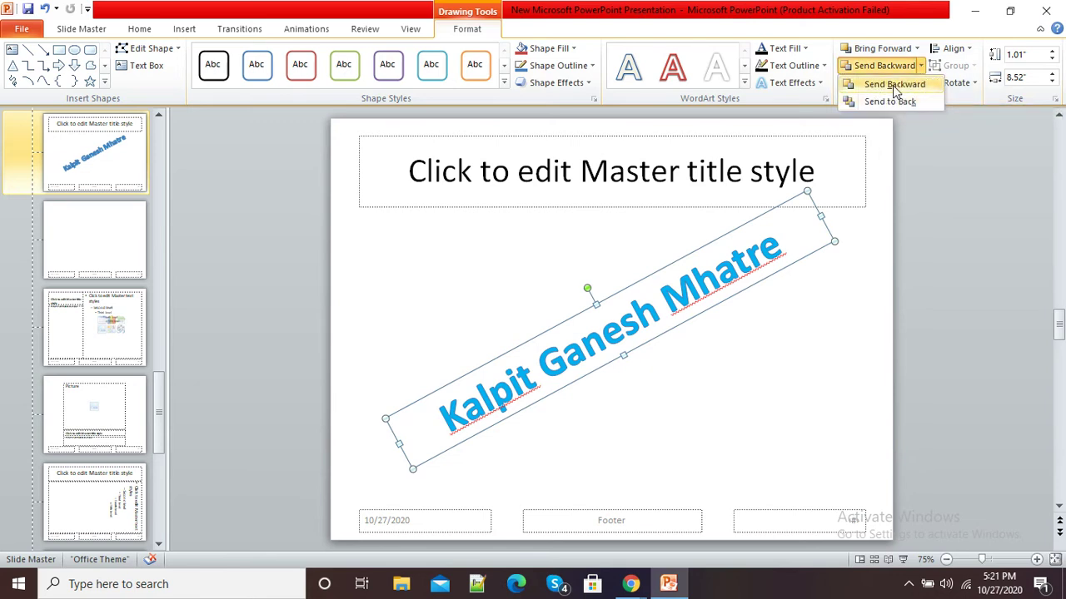
click(917, 92)
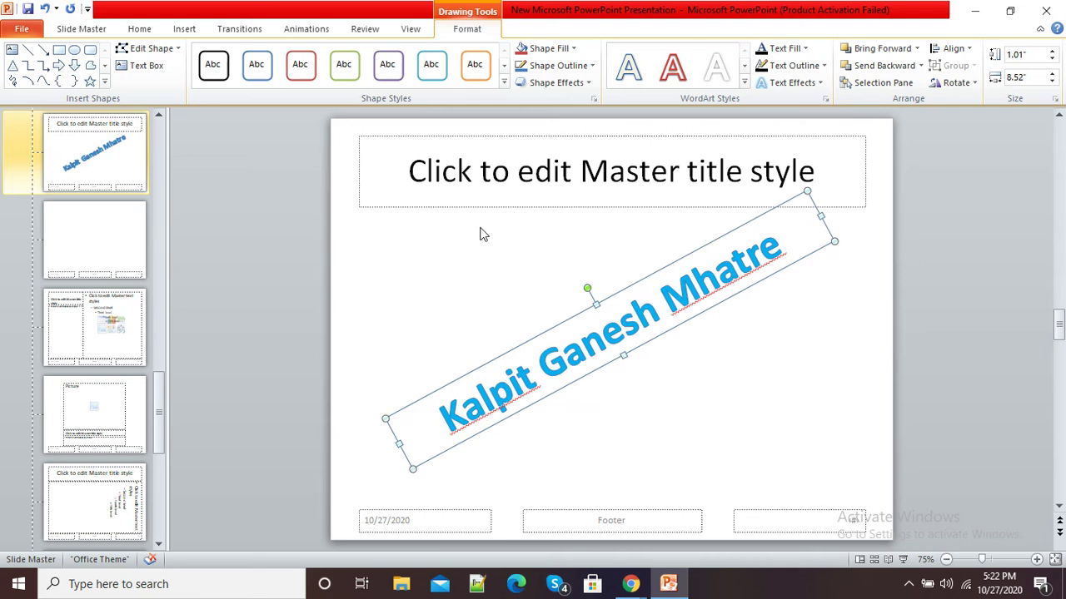
Copy the WordArt onto the blank, content-with-caption, picture-with-caption and vertical-text layouts, and close the master view.
click(116, 237)
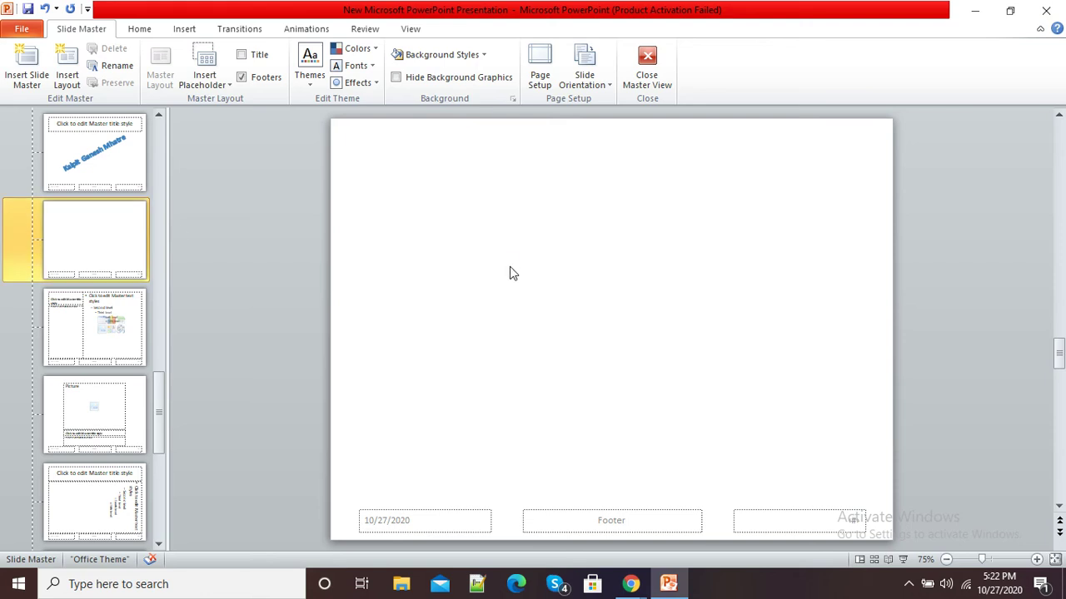
key(ctrl+v)
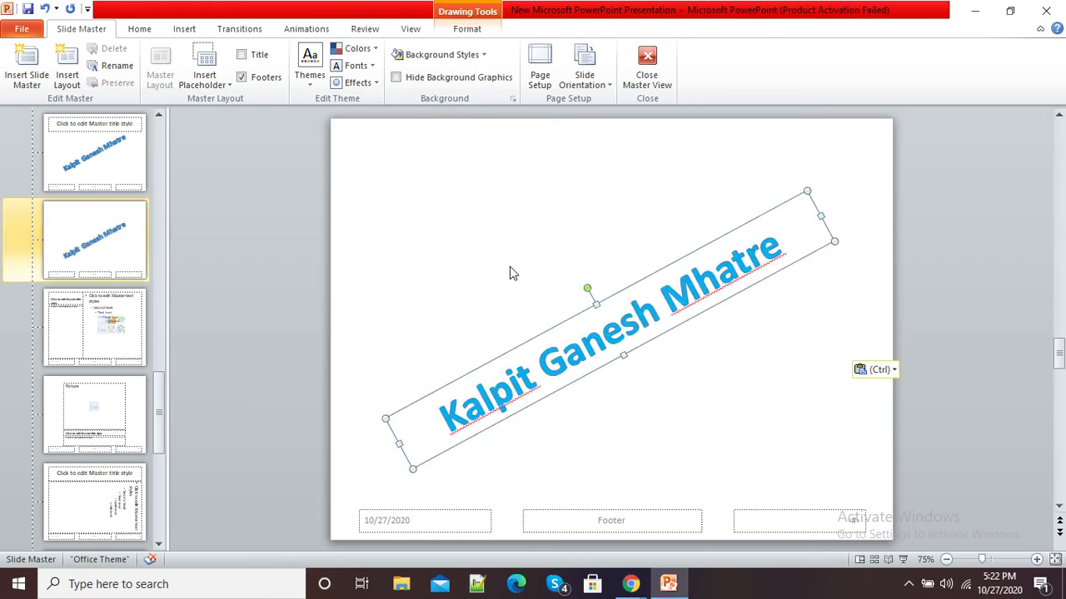
click(113, 320)
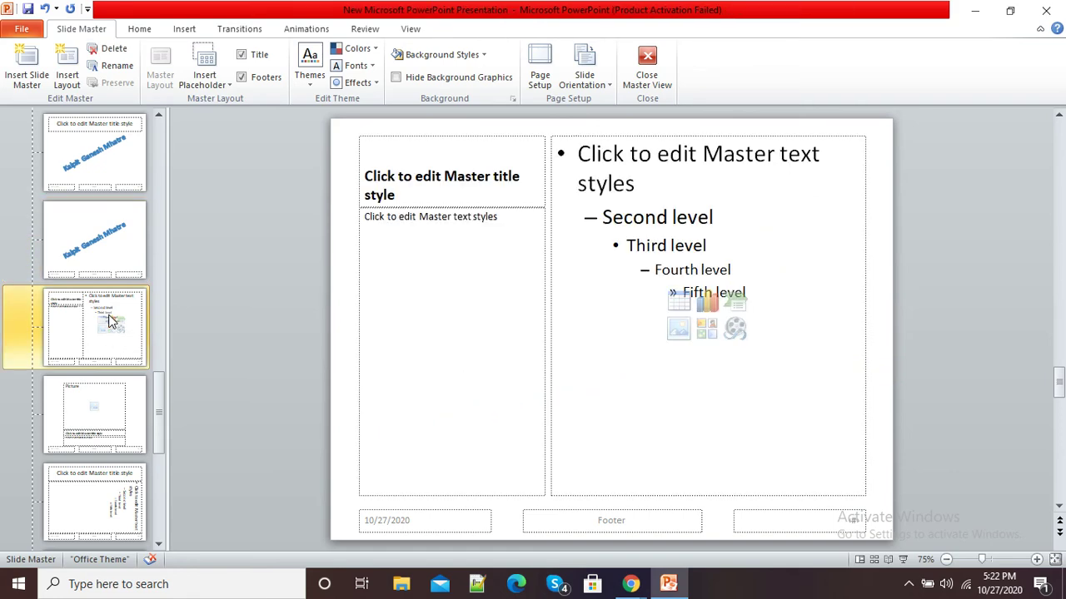
key(ctrl+v)
click(84, 429)
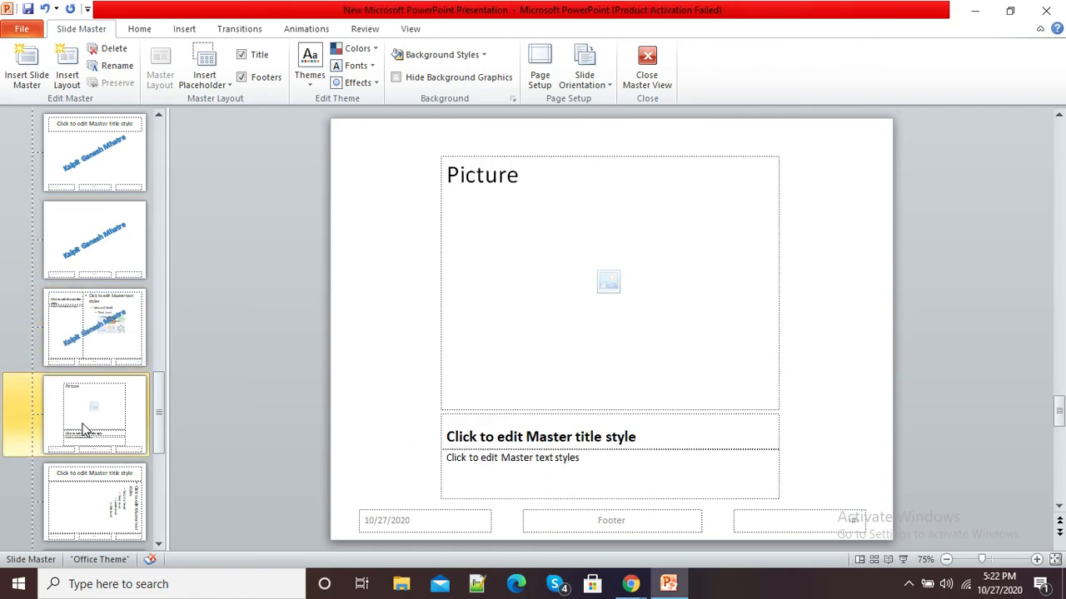
key(ctrl+v)
click(83, 543)
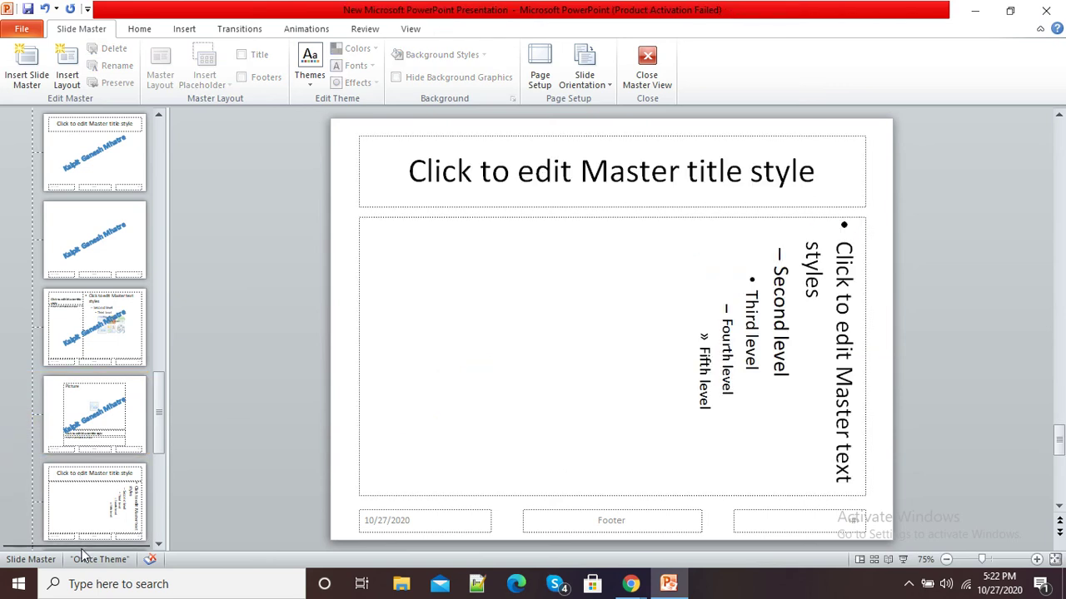
key(ctrl+v)
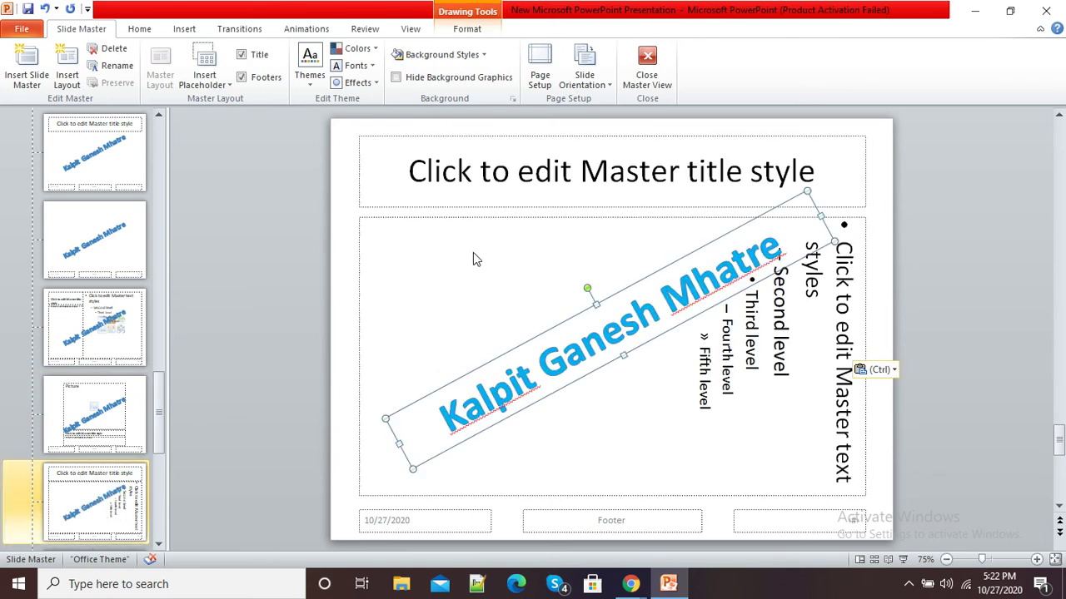
click(648, 60)
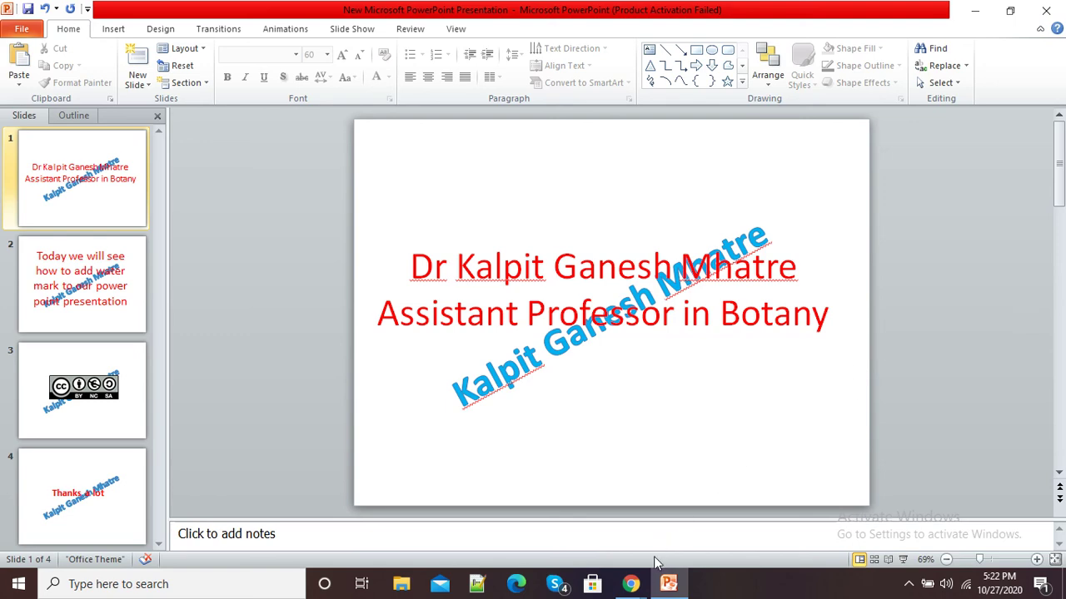
click(644, 586)
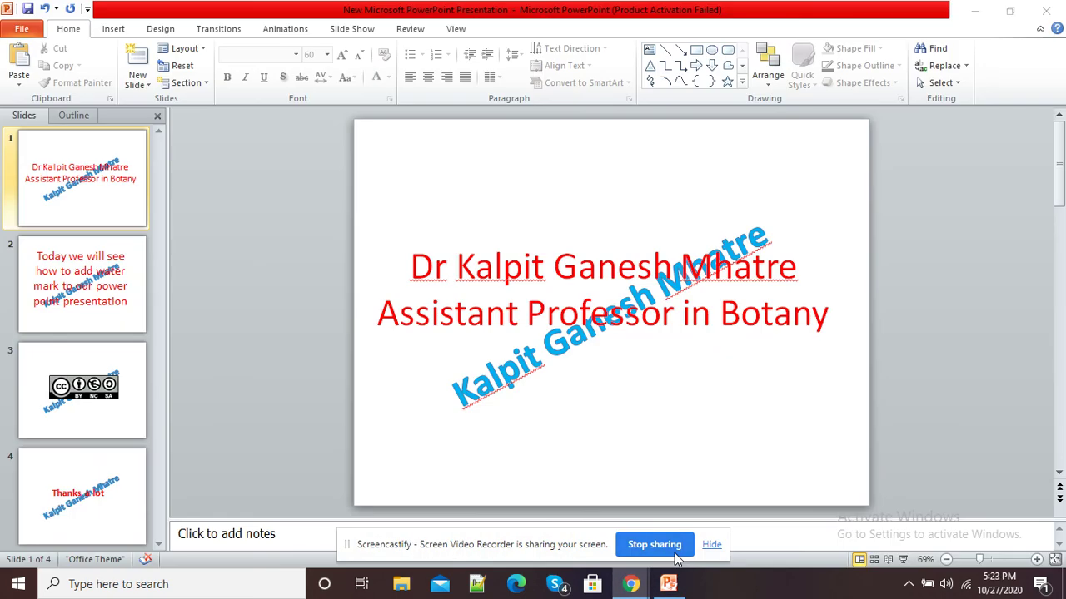